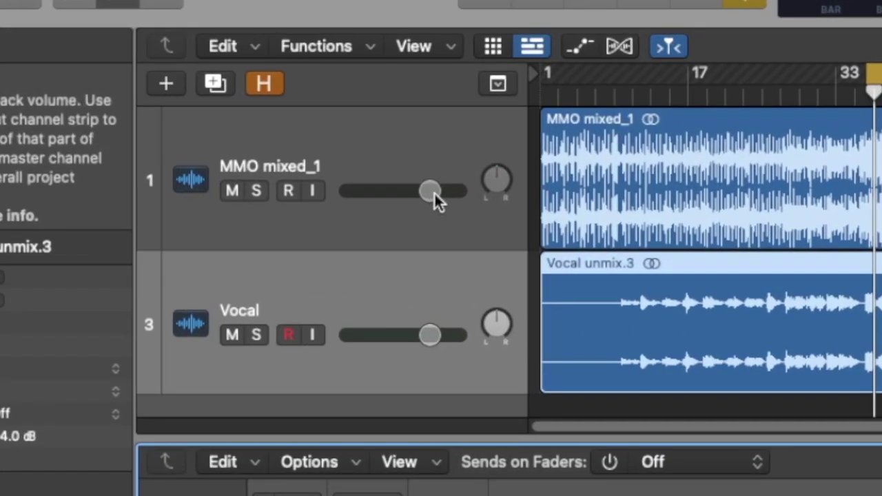
Balance the two tracks, playing the loud section around bar 95: lower the MMO mixed_1 volume and set the Vocal level to about -2.2 dB
mouse_move(235, 124)
drag(428, 192, 399, 191)
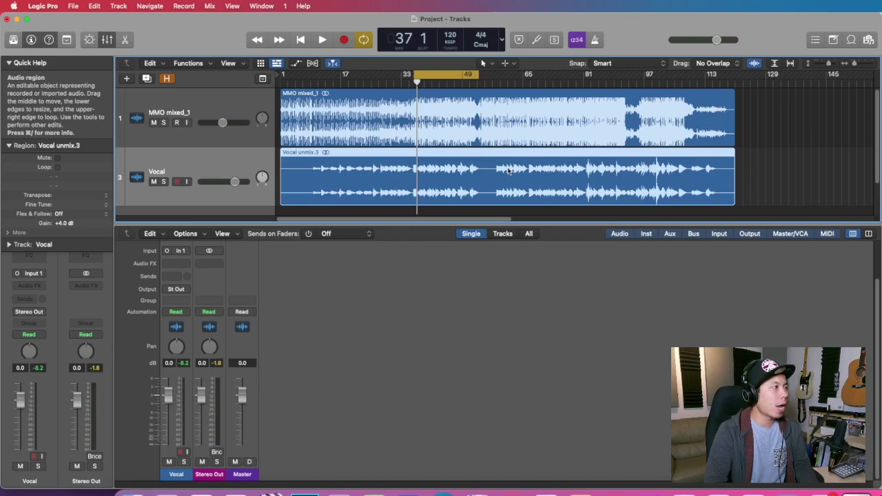
click(641, 84)
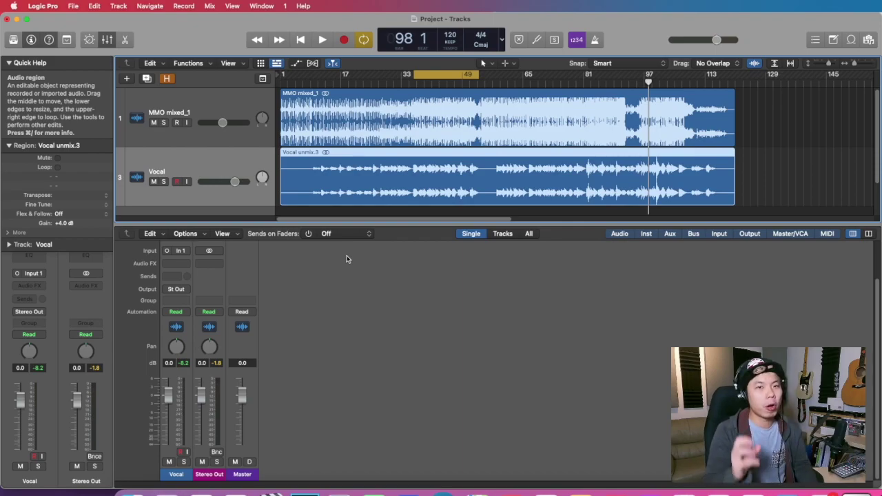
key(space)
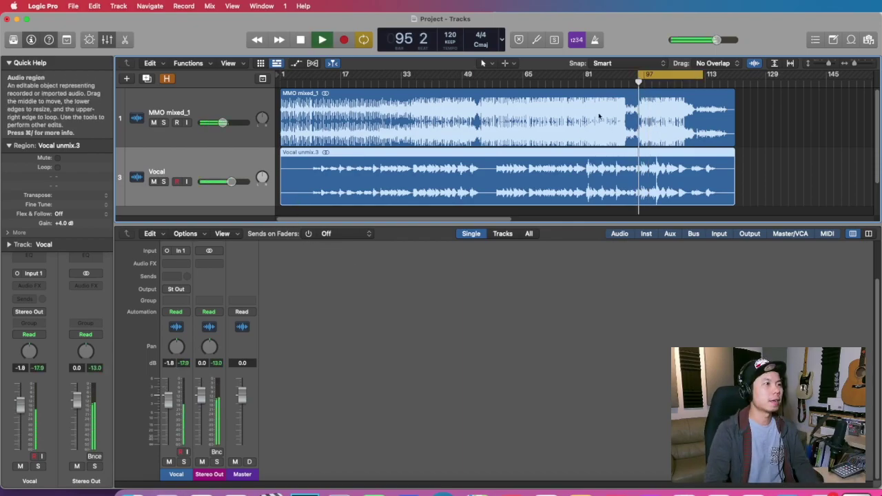
drag(231, 183, 230, 182)
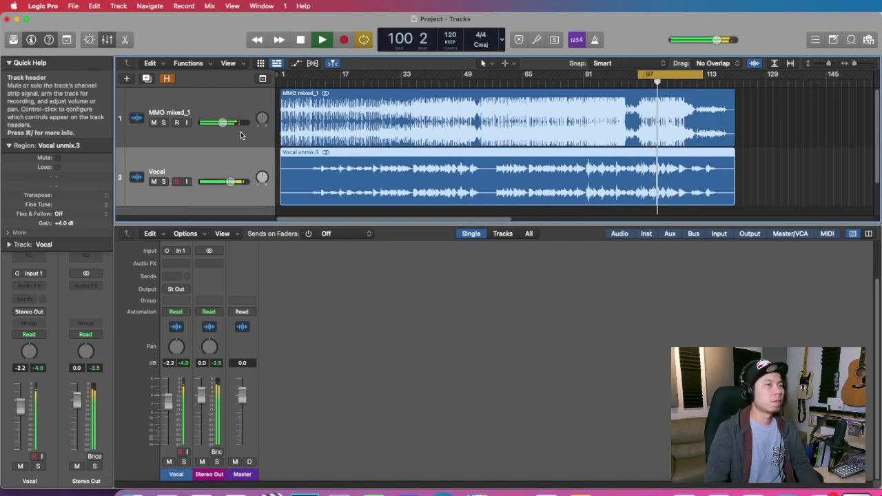
drag(218, 124, 221, 123)
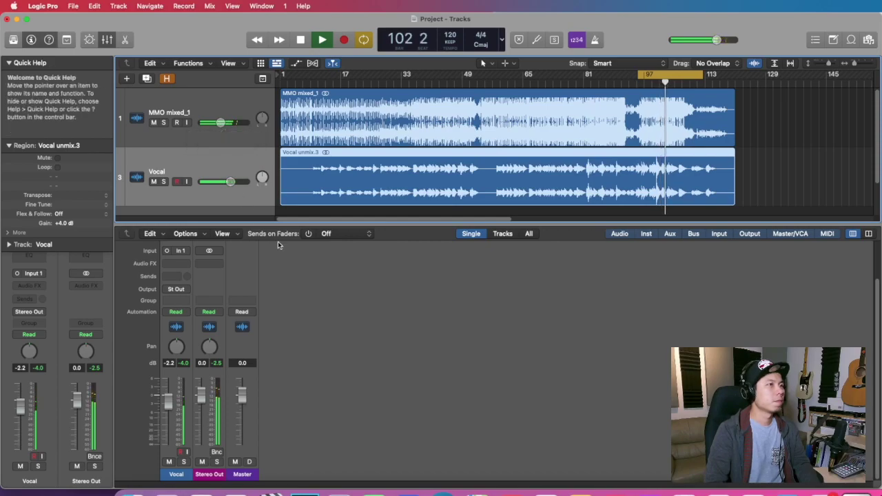
key(space)
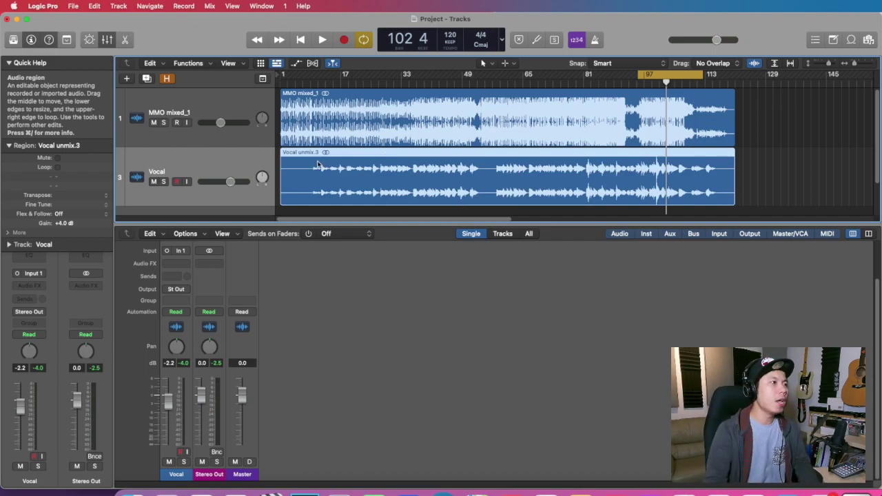
Move the cycle range back to the section starting around bar 37 and add a Channel EQ to the Vocal track
drag(660, 74, 437, 100)
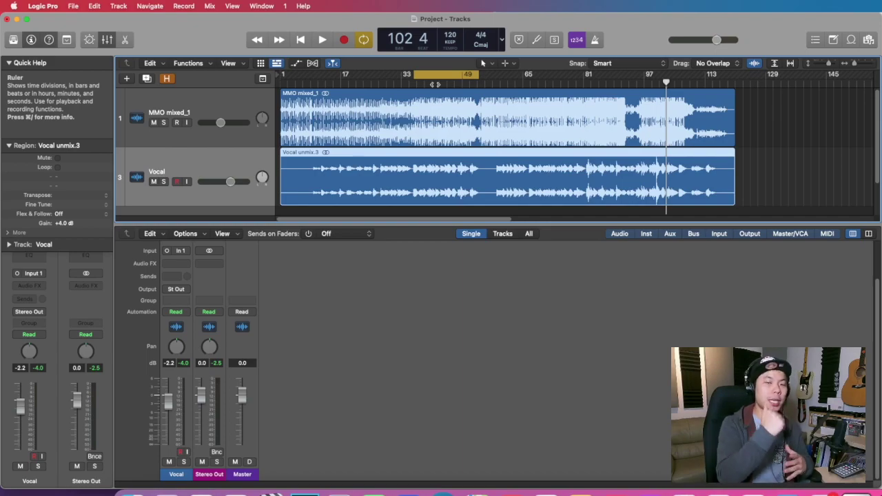
click(309, 388)
scroll(300, 393, up, 2)
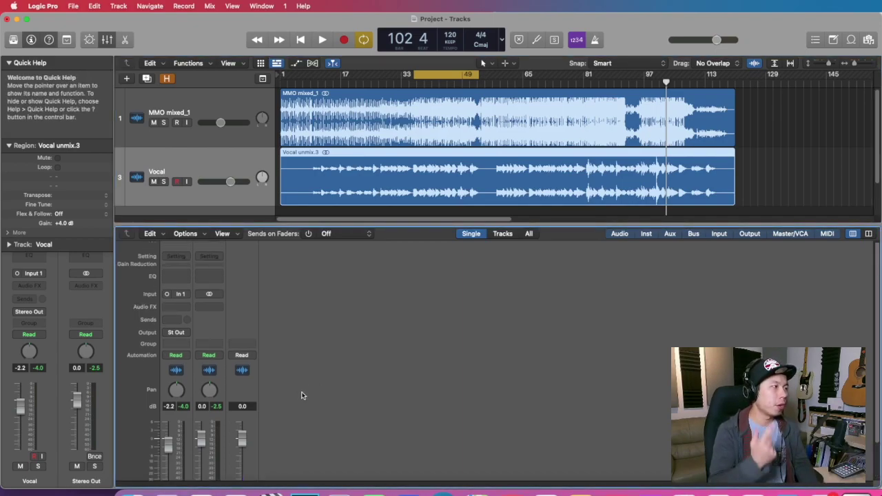
click(177, 280)
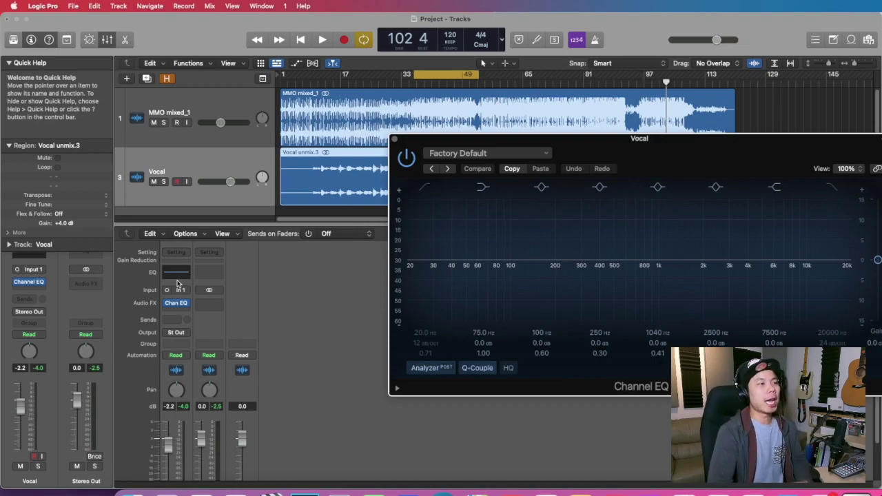
drag(591, 140, 508, 196)
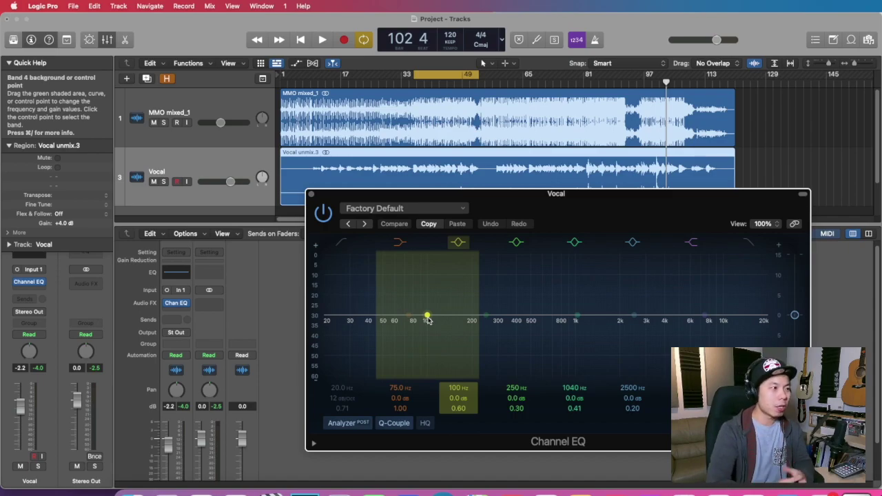
Filter the vocal in the Channel EQ with a low cut at 234 Hz and a high cut above 10 kHz
drag(397, 294, 423, 316)
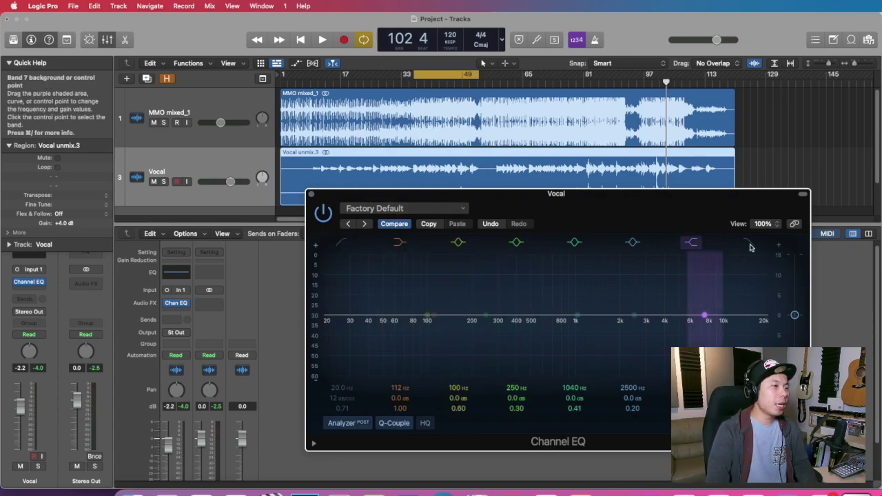
click(341, 243)
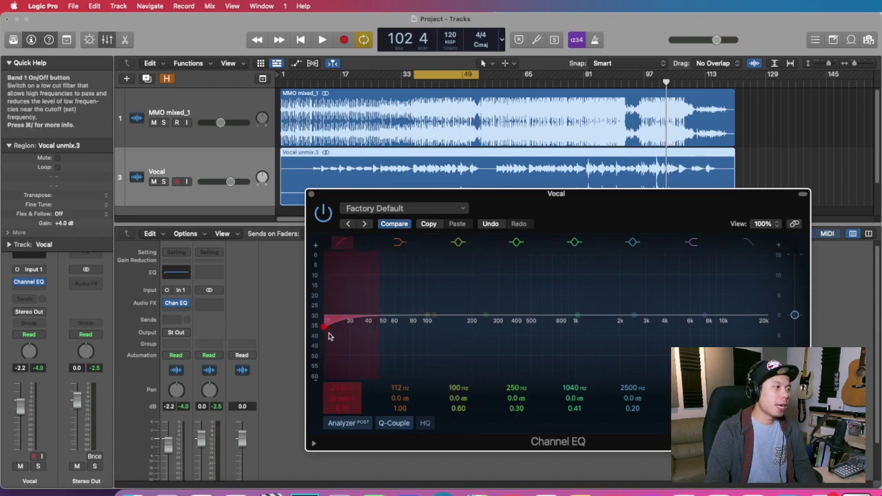
mouse_move(324, 324)
mouse_down()
mouse_move(437, 337)
mouse_move(466, 331)
mouse_up()
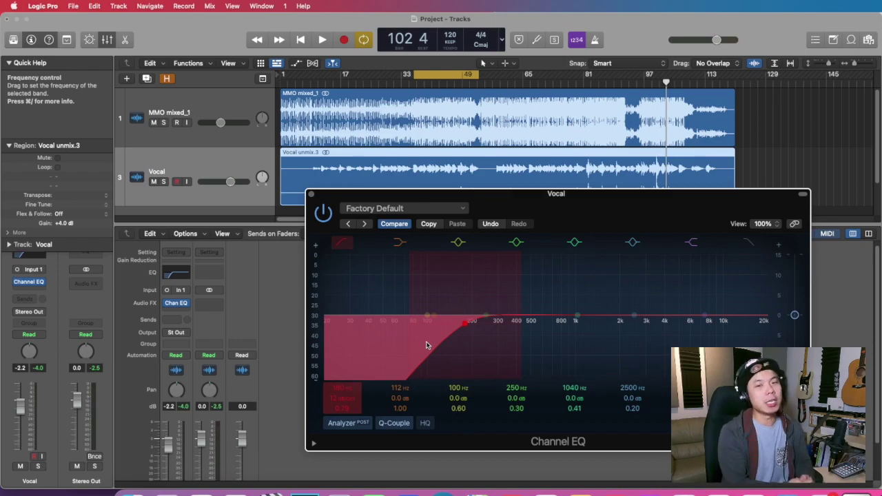
drag(469, 328, 479, 331)
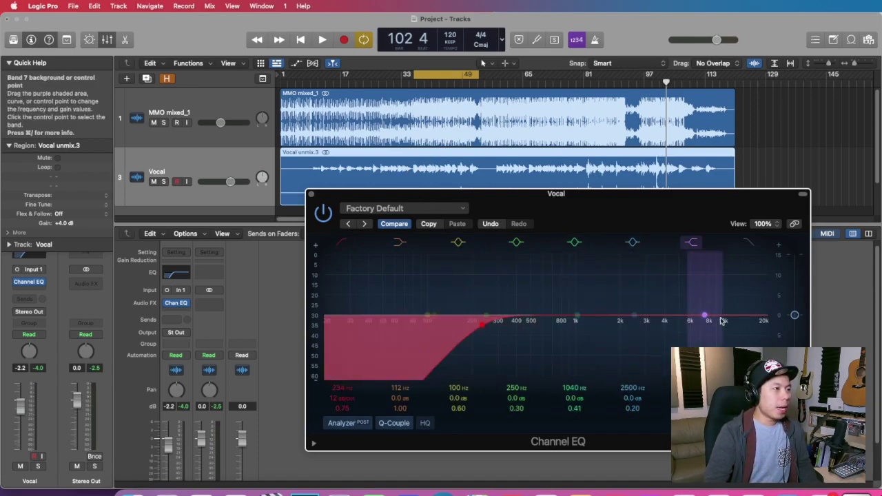
drag(758, 325, 737, 329)
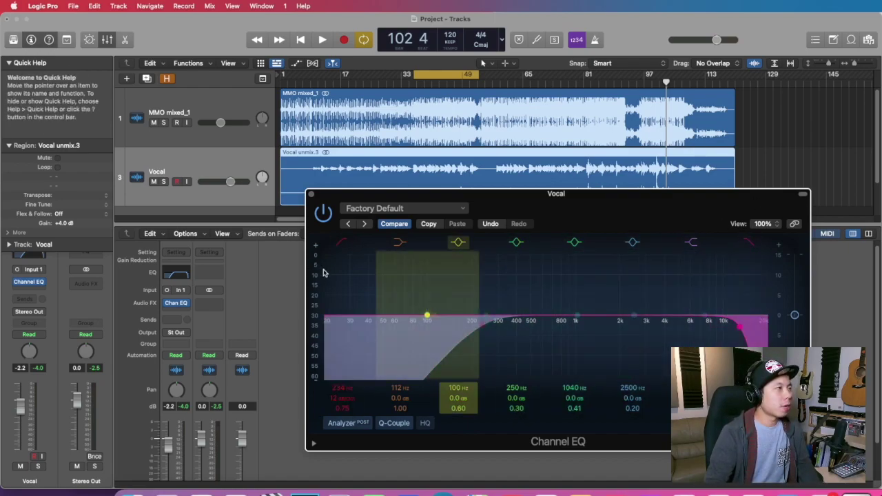
Solo the Vocal track and compare its sound with the Channel EQ bypassed and active during playback
click(163, 181)
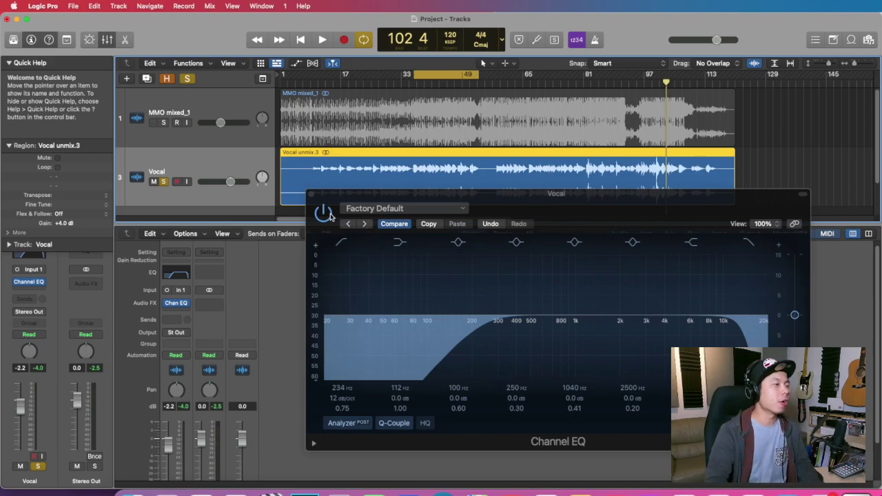
key(space)
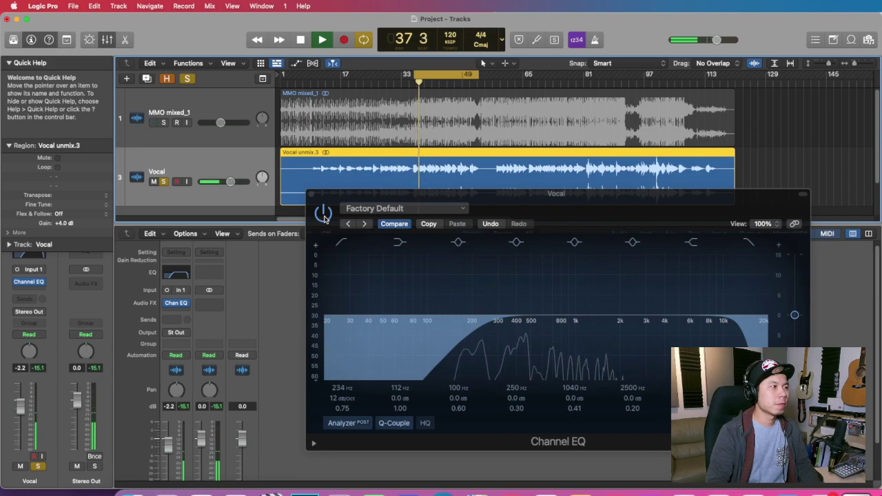
click(323, 214)
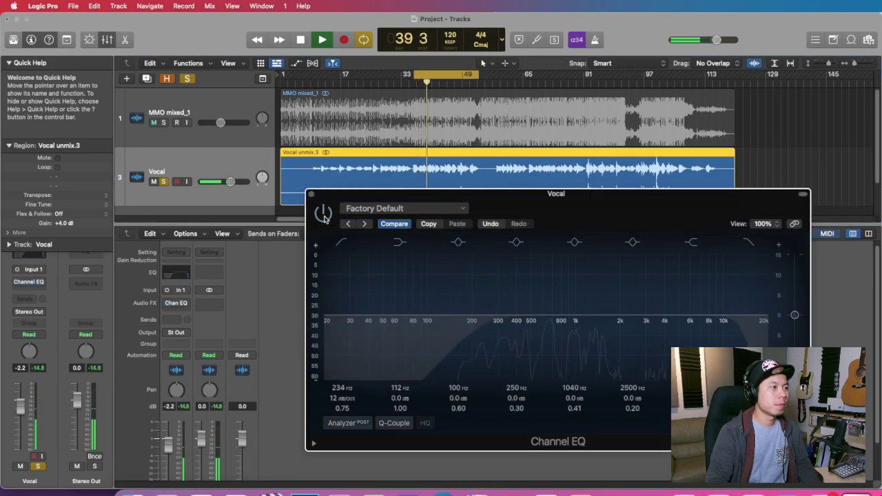
click(323, 214)
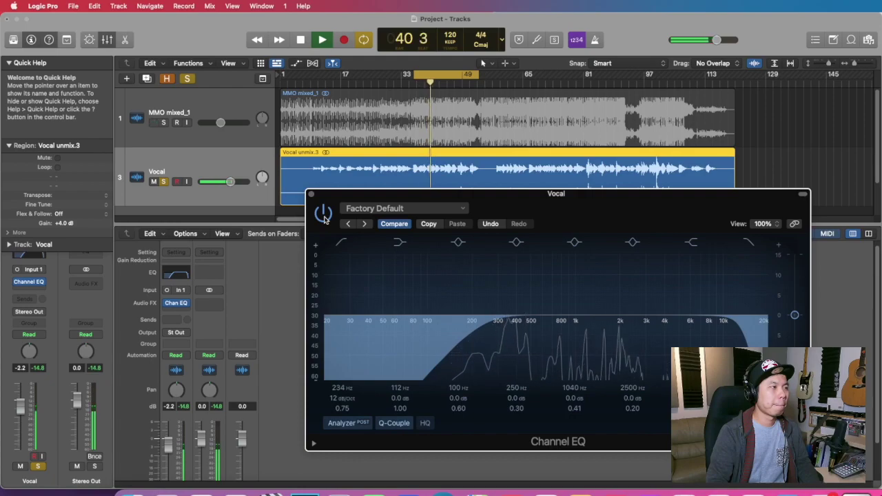
click(323, 214)
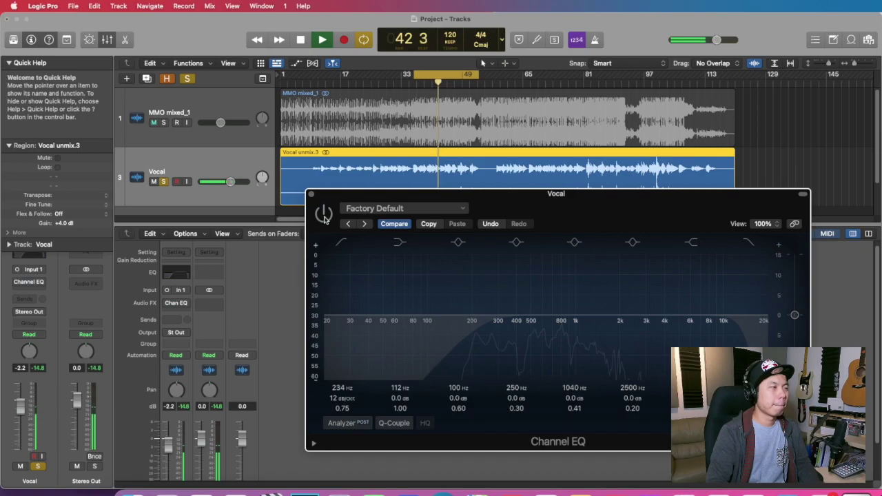
click(323, 214)
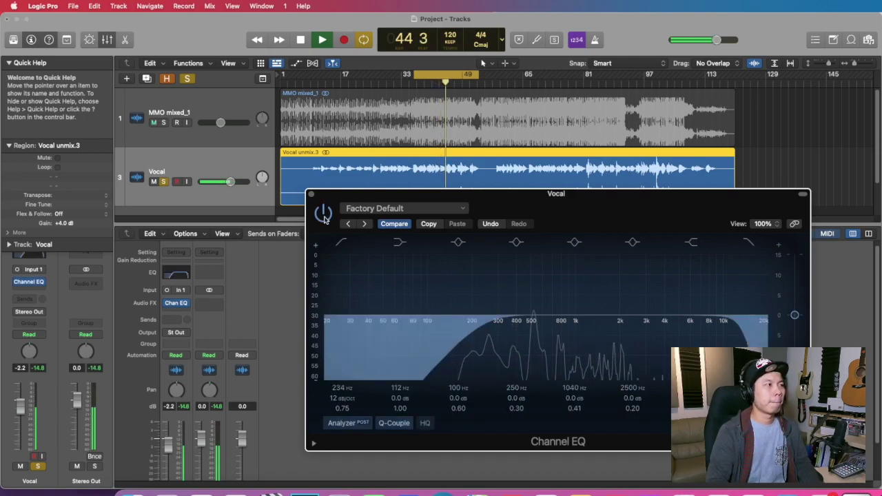
key(space)
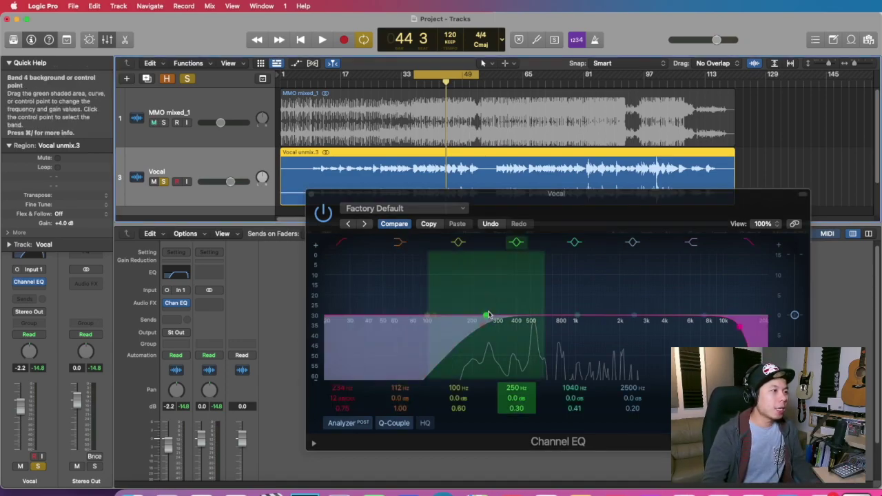
Turn the 250 Hz EQ band into a narrow boost of about +15.9 dB with Q 22.0, tuning it by ear to 354 Hz
drag(487, 316, 510, 301)
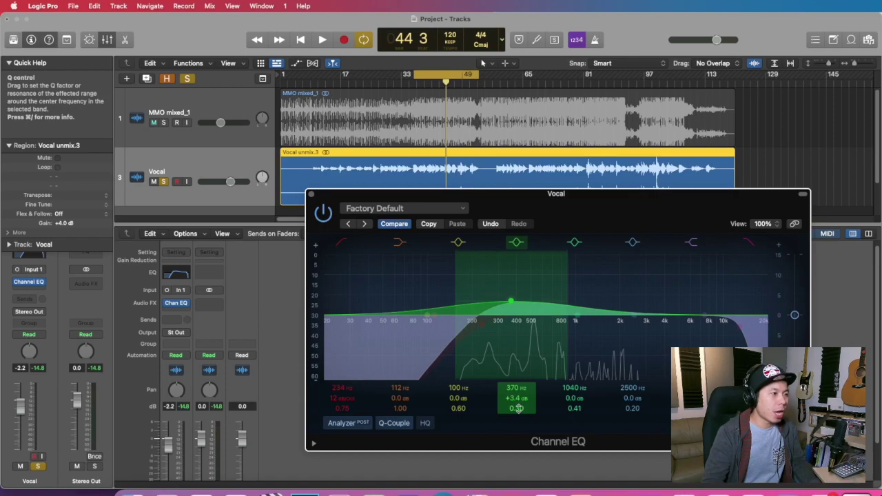
drag(516, 408, 515, 358)
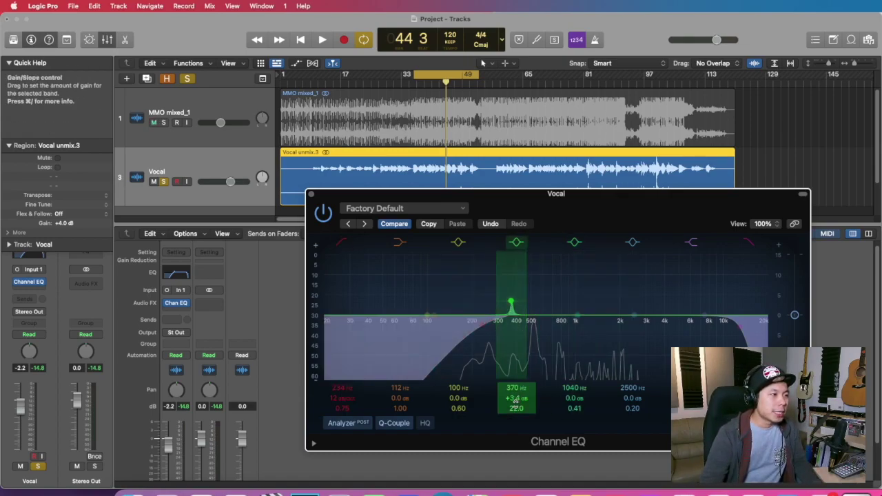
drag(510, 305, 511, 249)
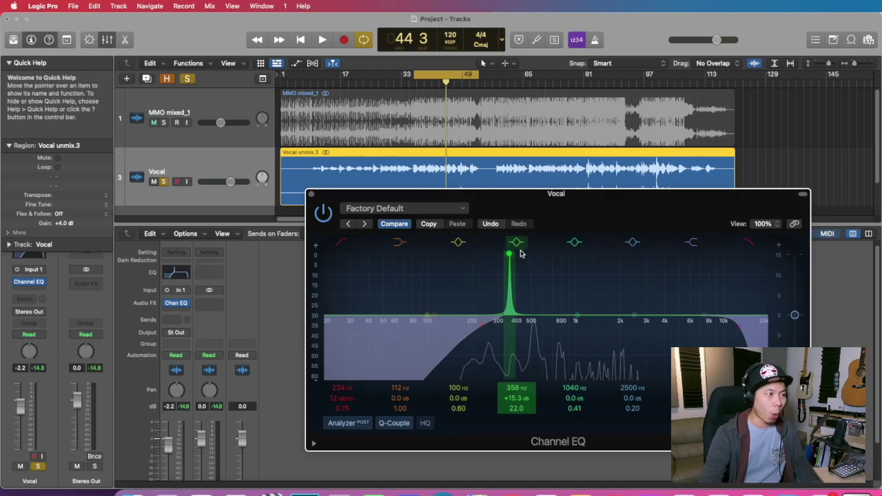
key(space)
drag(507, 256, 508, 255)
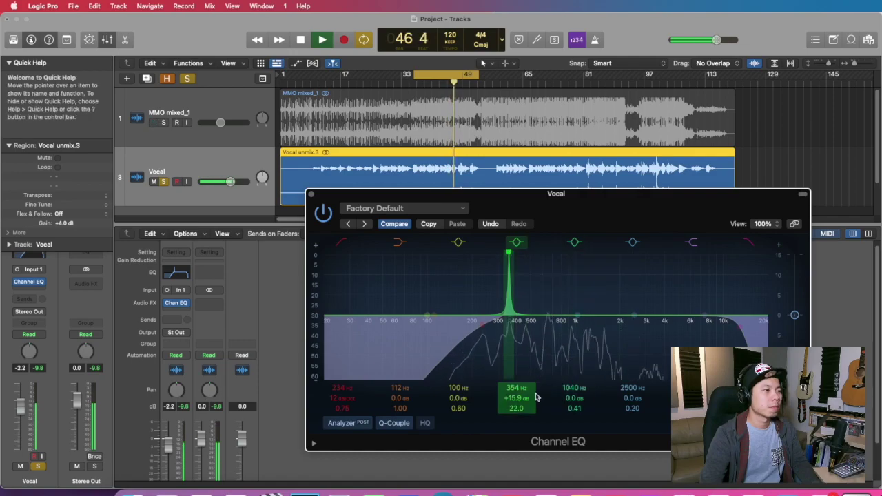
key(space)
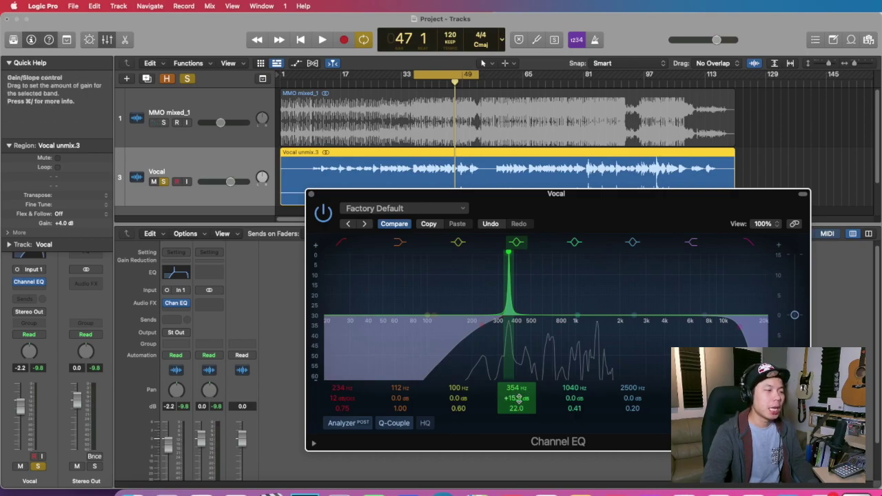
Change the 354 Hz band to a cut of -7.9 dB and widen it to Q 11.0
drag(516, 398, 516, 449)
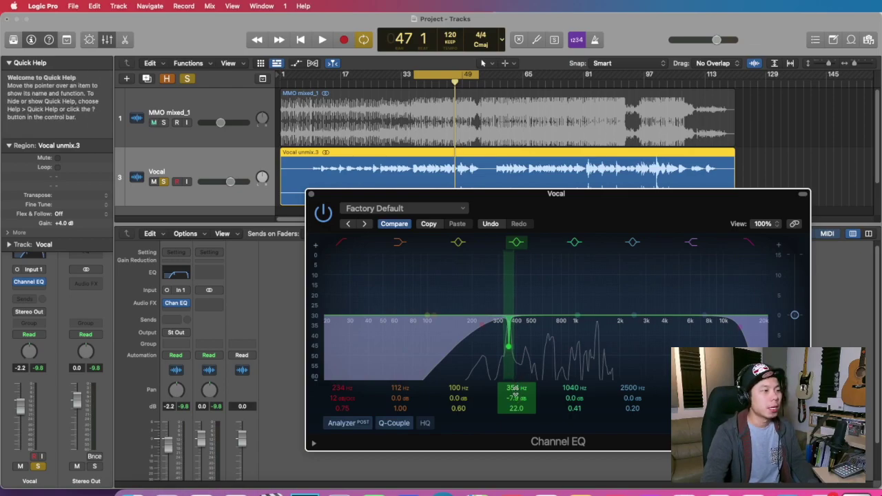
drag(517, 408, 517, 424)
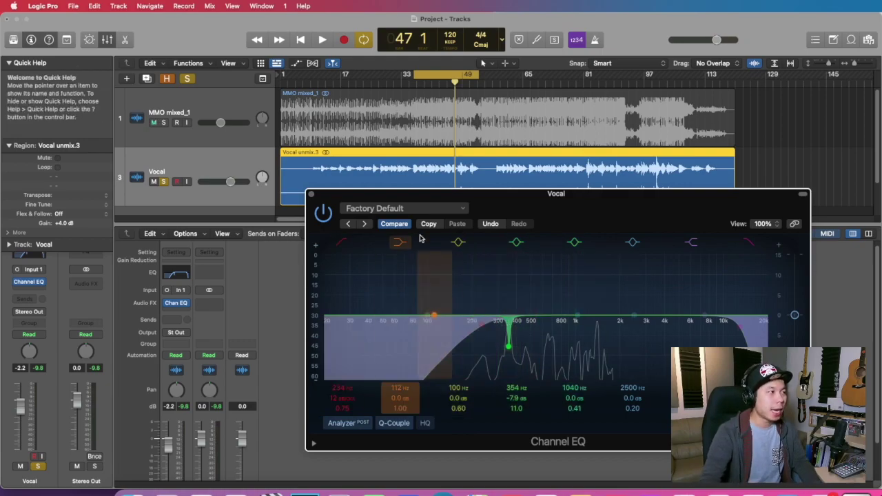
Play the soloed vocal and compare the EQ with the 354 Hz cut against the bypassed signal
click(324, 215)
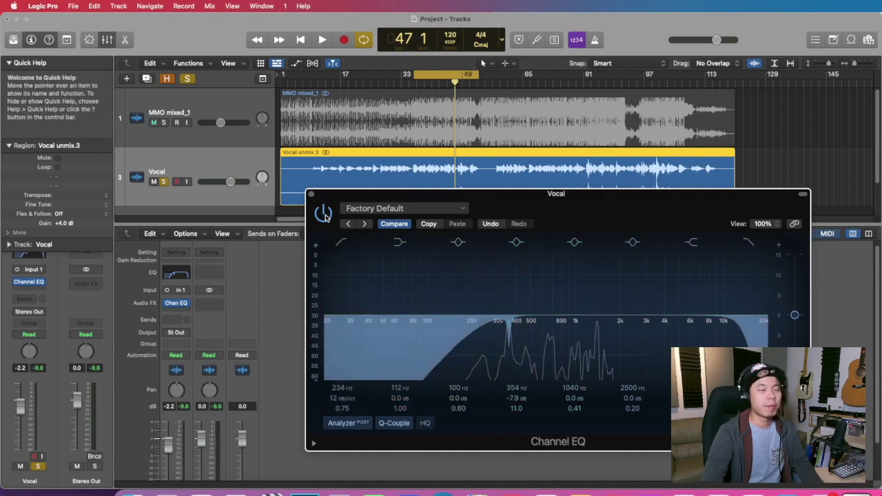
key(space)
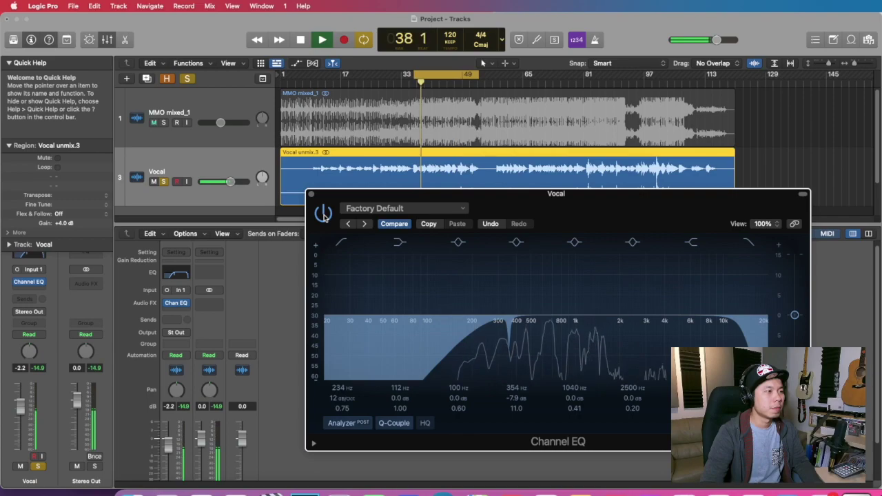
click(324, 215)
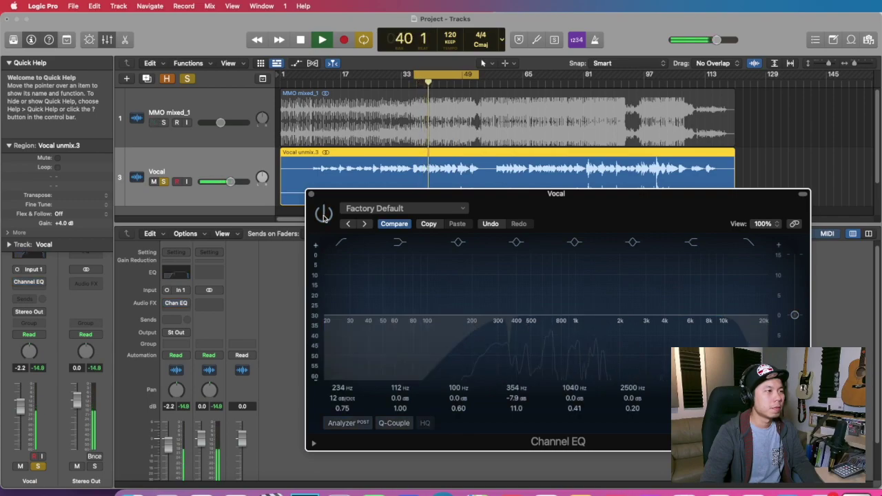
click(324, 215)
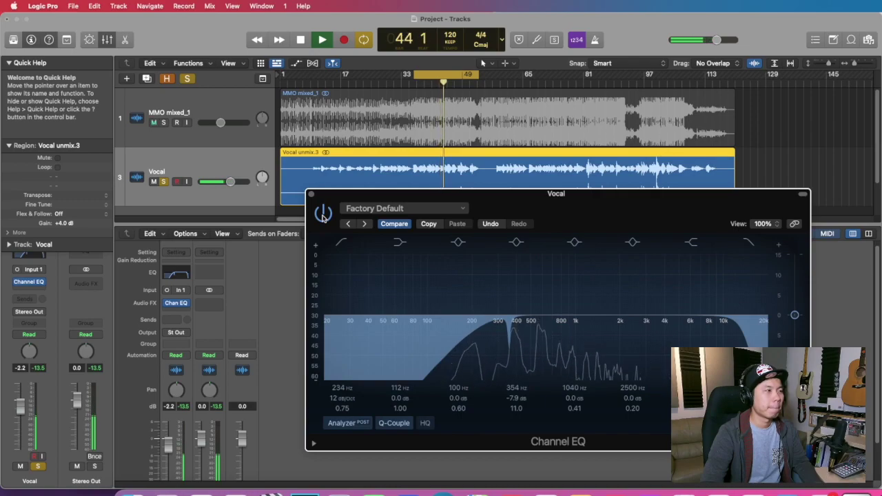
key(space)
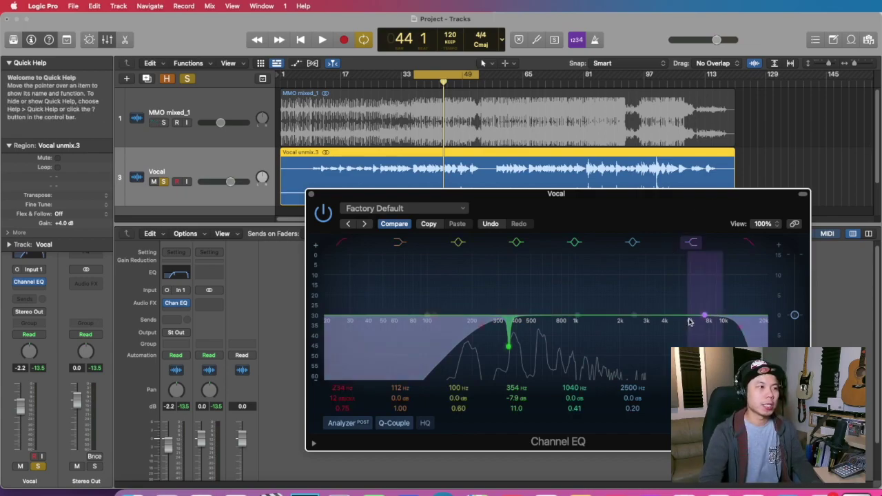
Turn the 2500 Hz EQ band into a gentle high boost of +2.5 dB at 7050 Hz with Q 0.79
drag(634, 315, 701, 310)
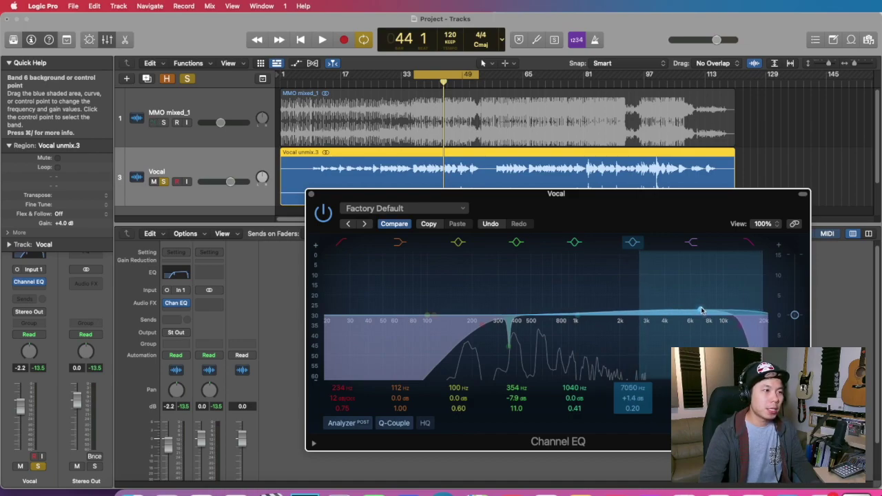
mouse_move(632, 403)
mouse_down()
mouse_move(632, 386)
mouse_move(633, 414)
mouse_up()
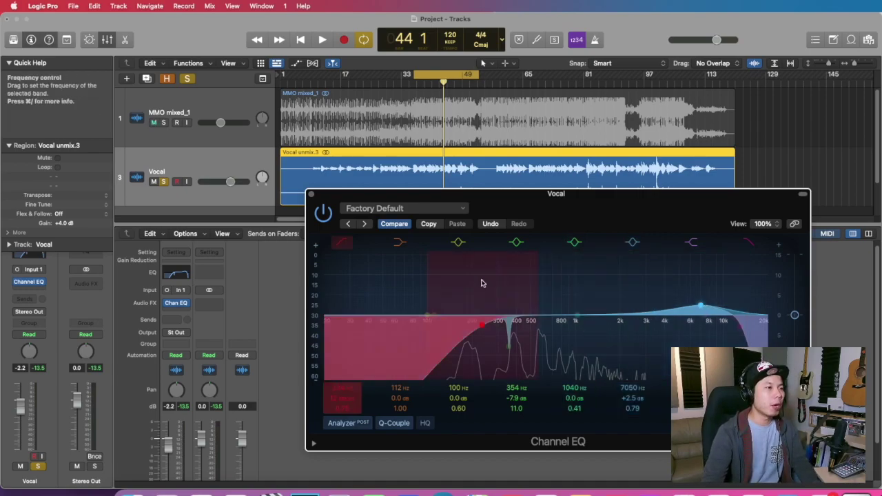
Play the soloed vocal and compare the Channel EQ with the 7050 Hz boost against the bypassed signal
key(space)
click(323, 213)
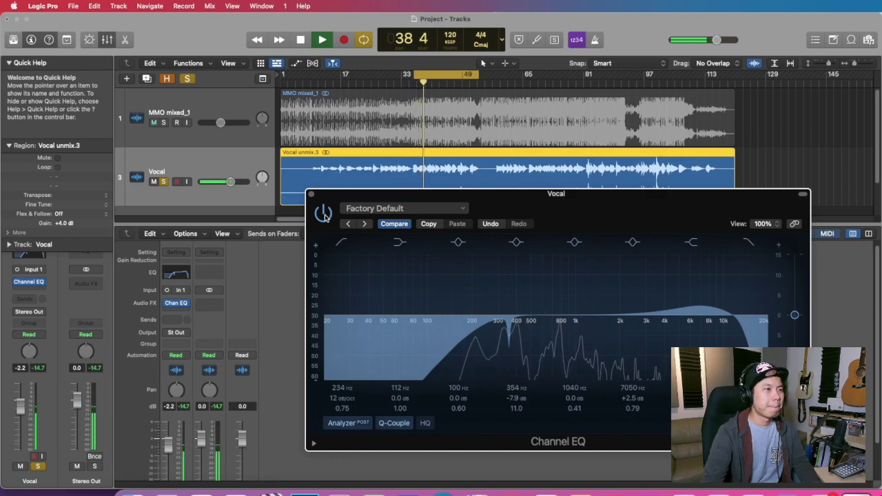
click(324, 213)
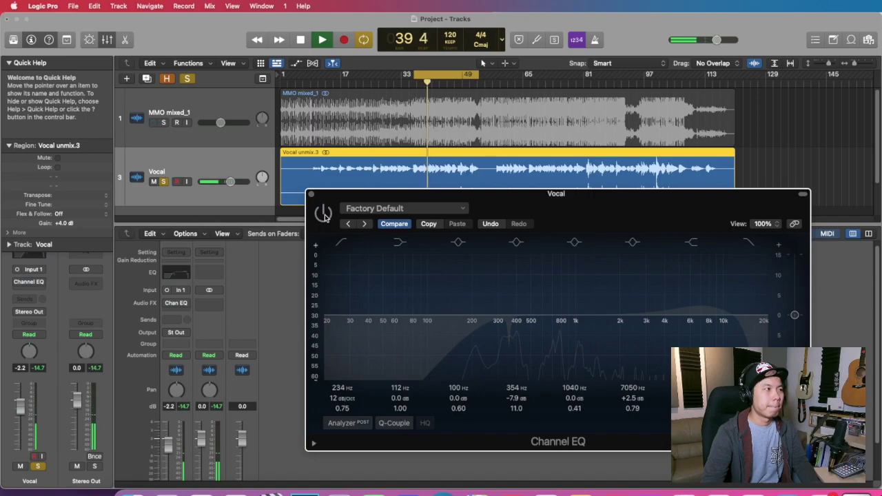
click(324, 214)
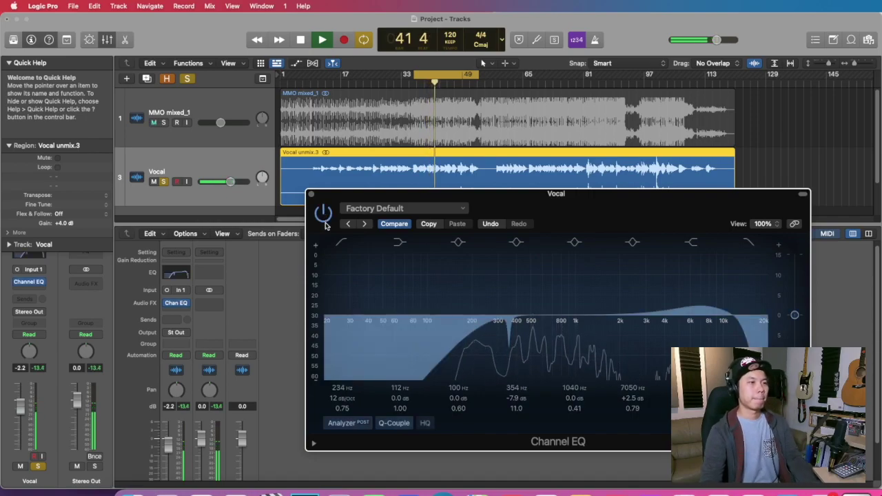
click(325, 216)
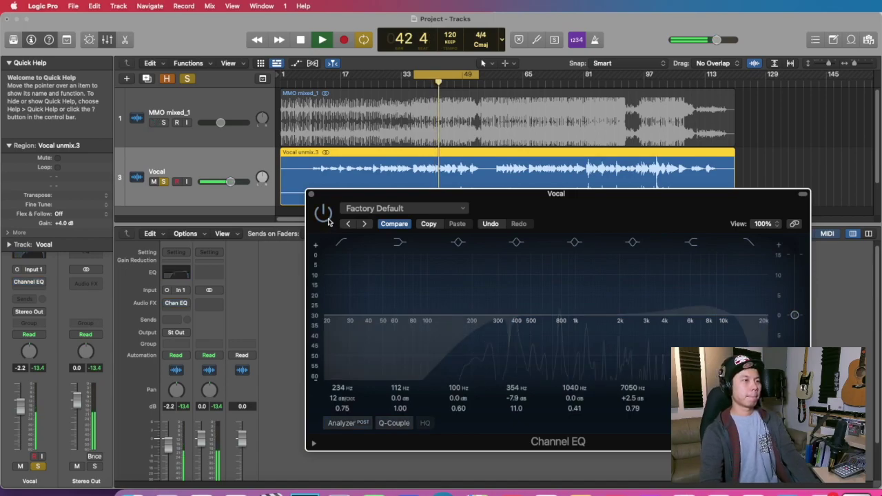
click(324, 214)
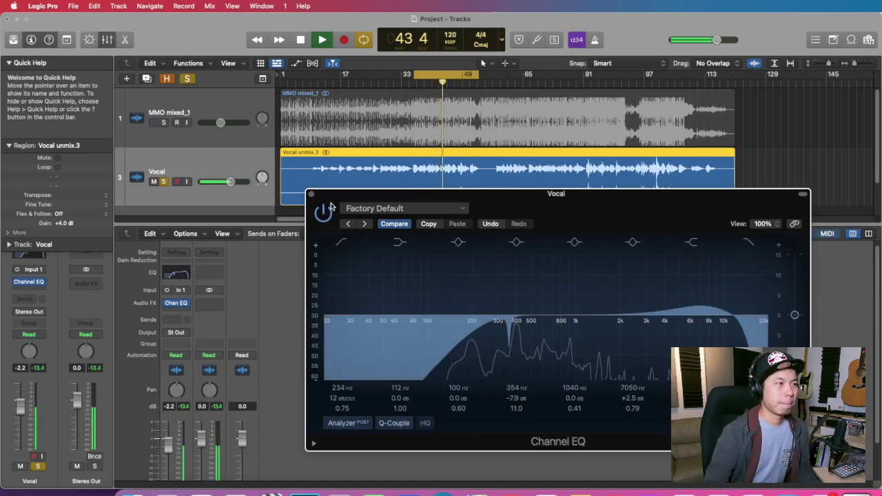
Audition the 7050 Hz boost switched off and on during playback, and refine it to 7950 Hz at +3.0 dB
click(691, 243)
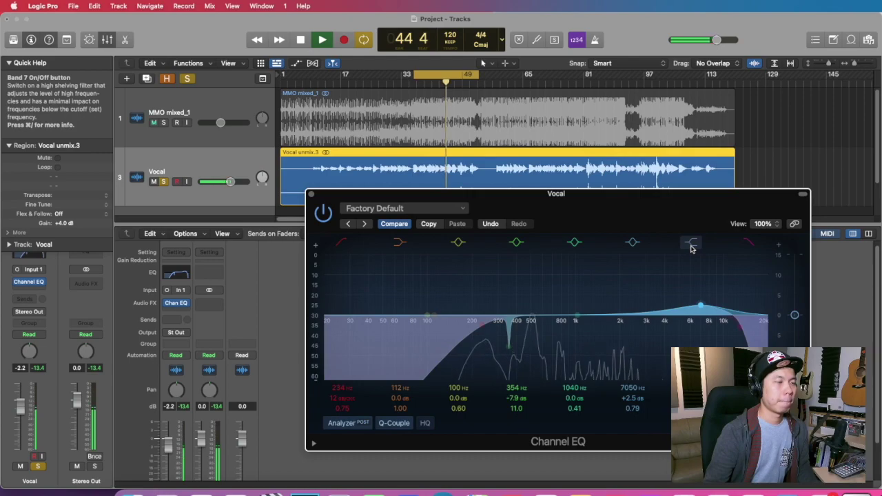
click(691, 243)
click(634, 244)
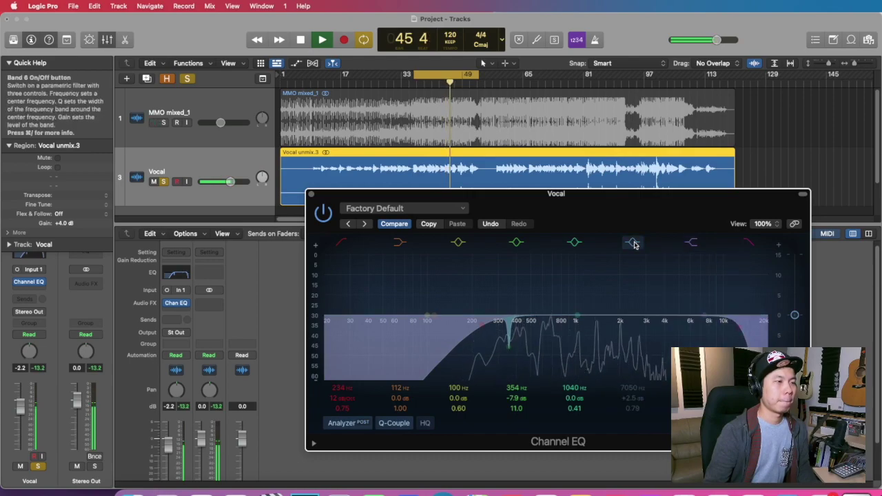
click(634, 243)
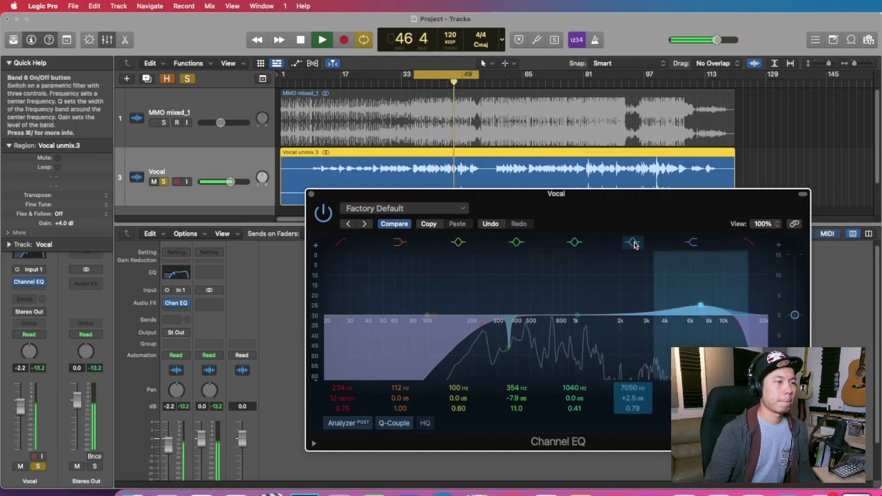
click(634, 244)
click(634, 243)
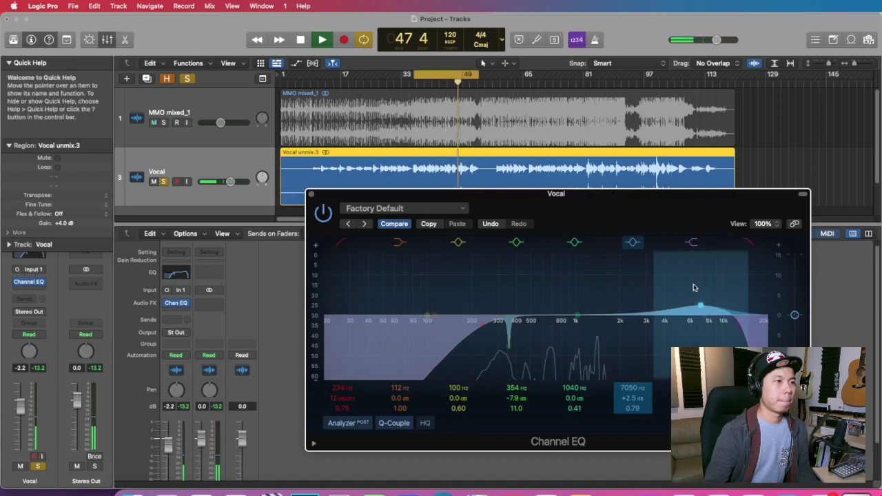
drag(700, 306, 711, 304)
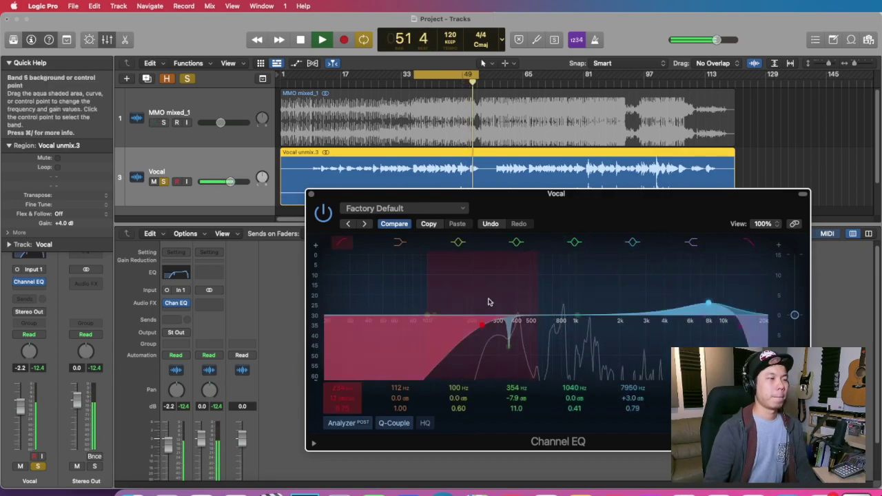
Check the refined 7950 Hz boost against the bypassed EQ, stop playback and leave the Channel EQ active
click(323, 210)
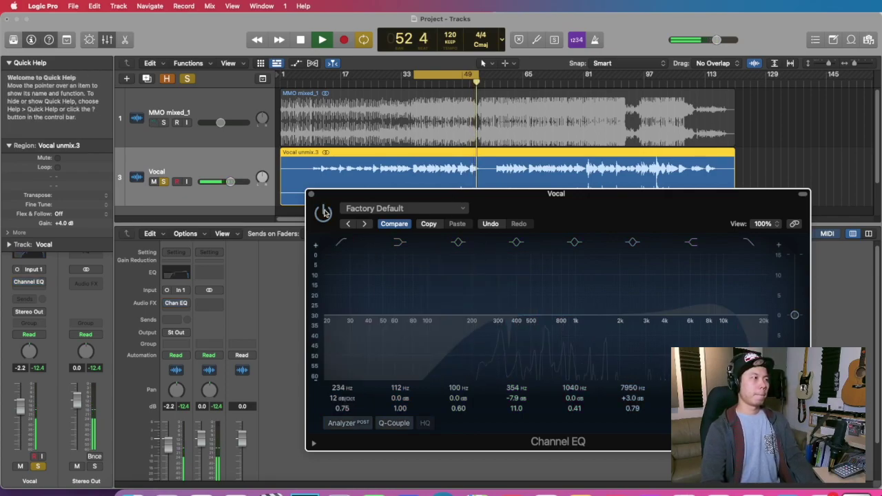
key(space)
click(323, 212)
click(324, 212)
click(325, 211)
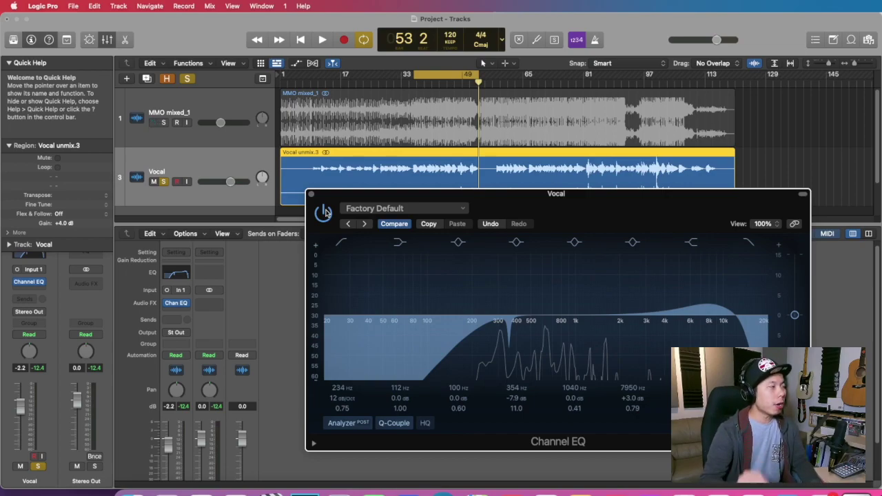
Unsolo the Vocal track and compare the bypassed and active Channel EQ while playing it with the backing track
click(163, 183)
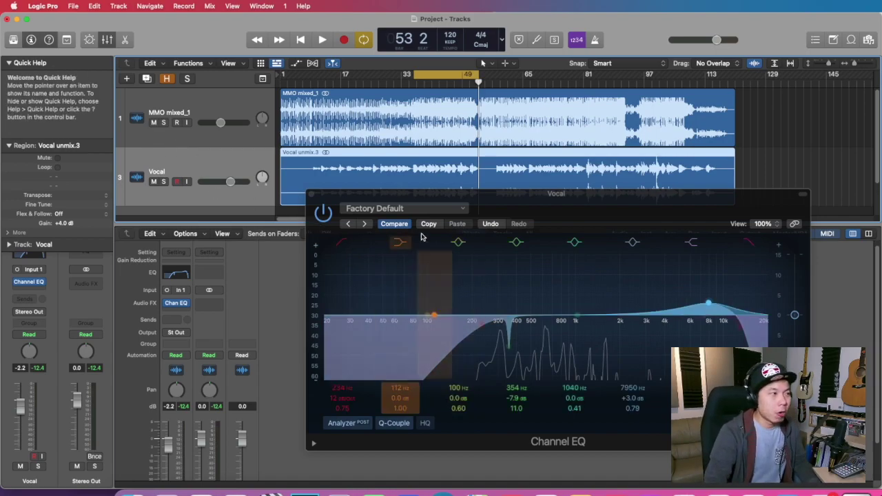
key(space)
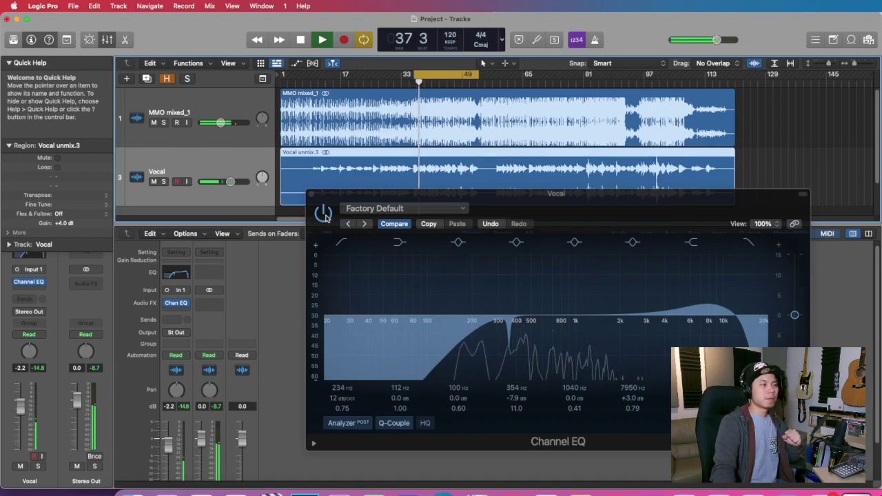
click(324, 213)
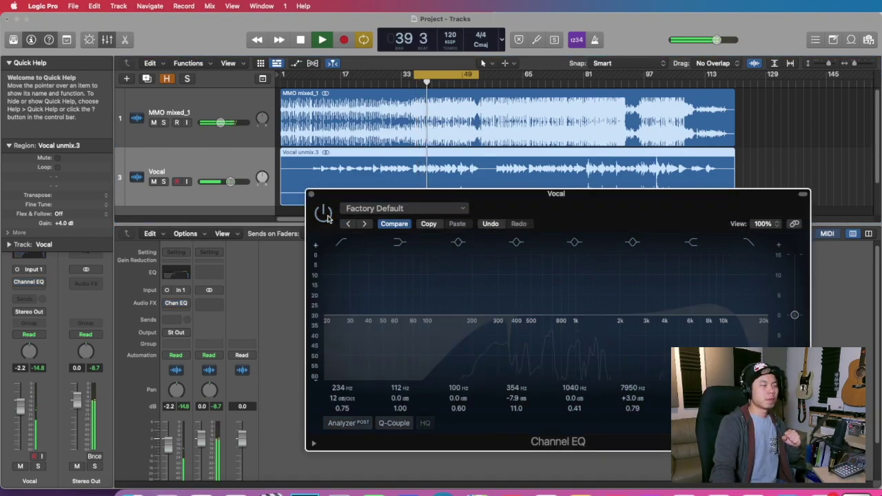
click(324, 213)
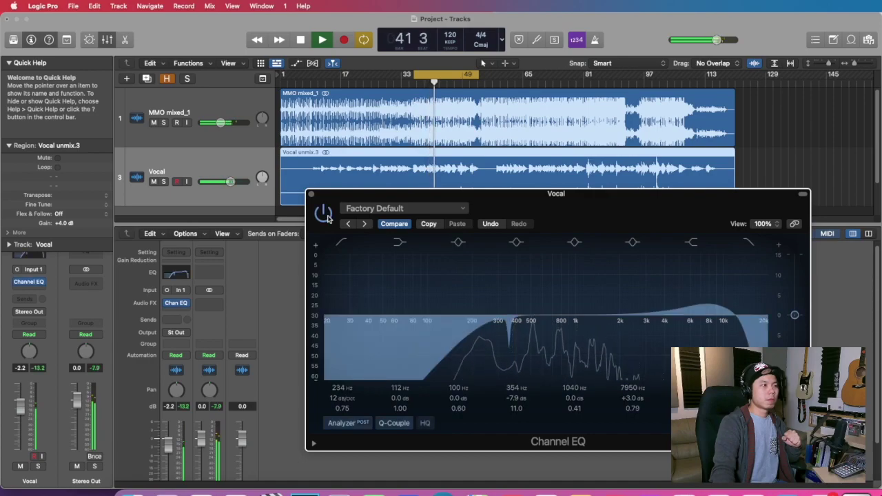
click(326, 216)
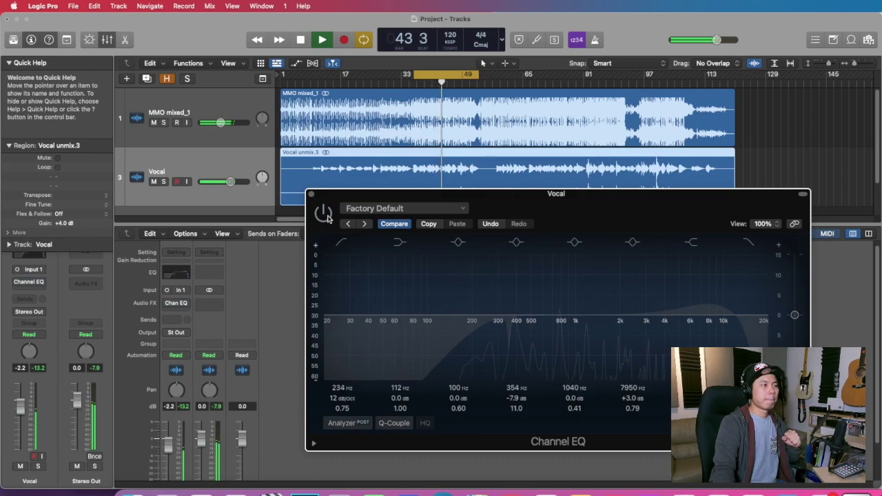
click(323, 215)
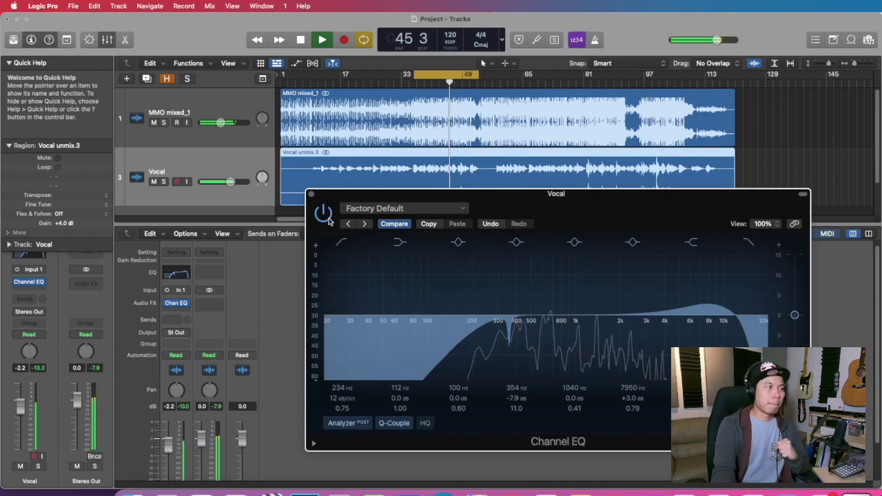
key(space)
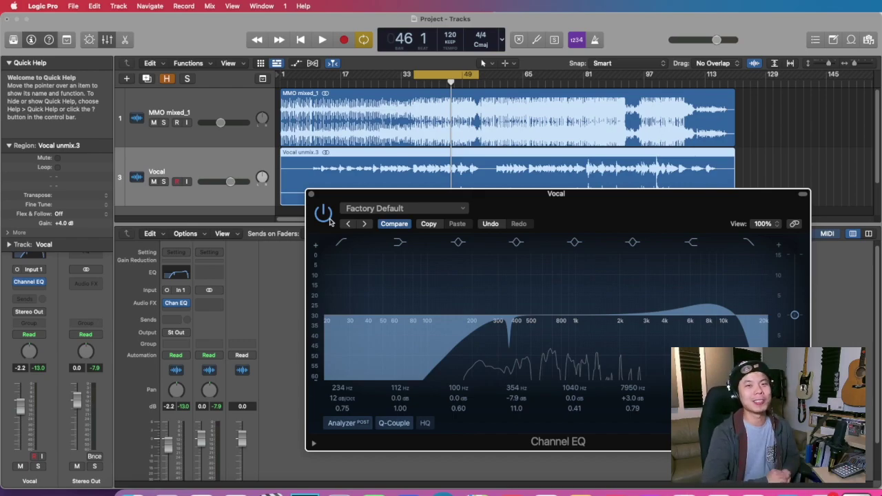
click(284, 376)
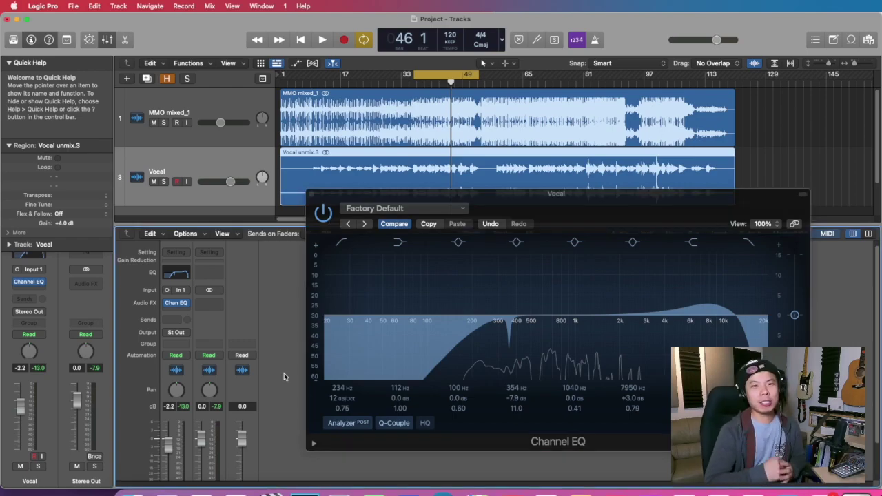